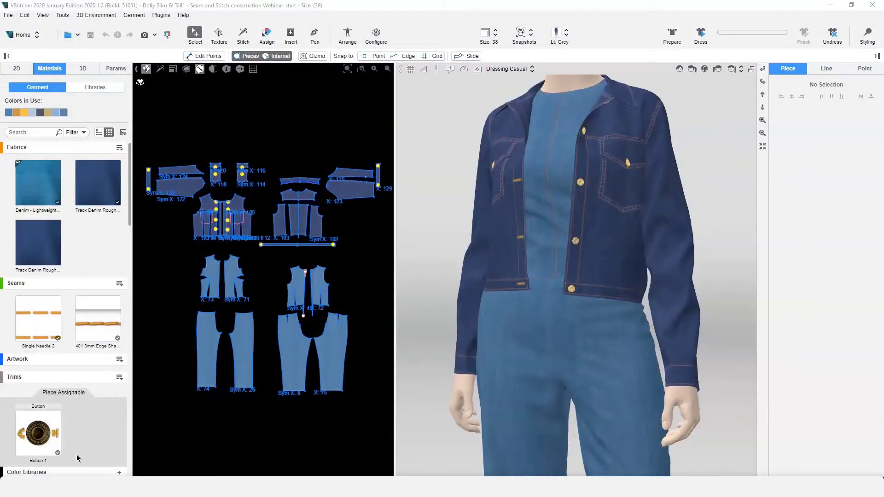
left_click(119, 284)
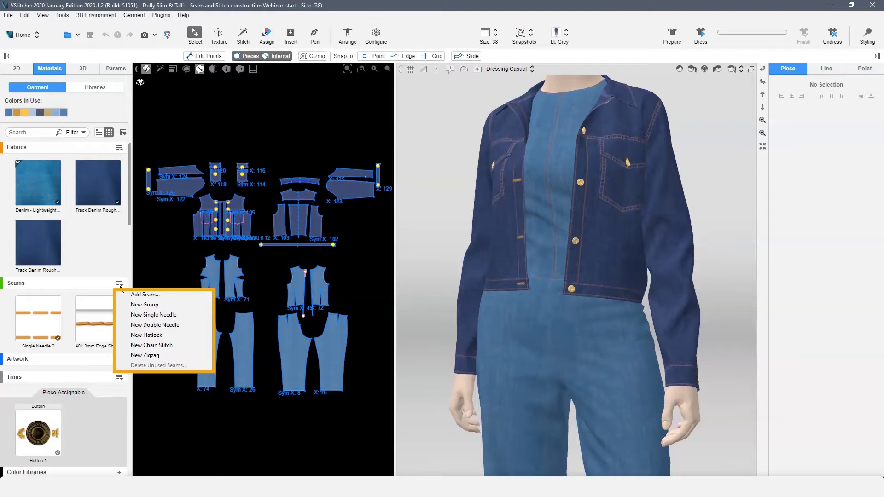
key("Escape")
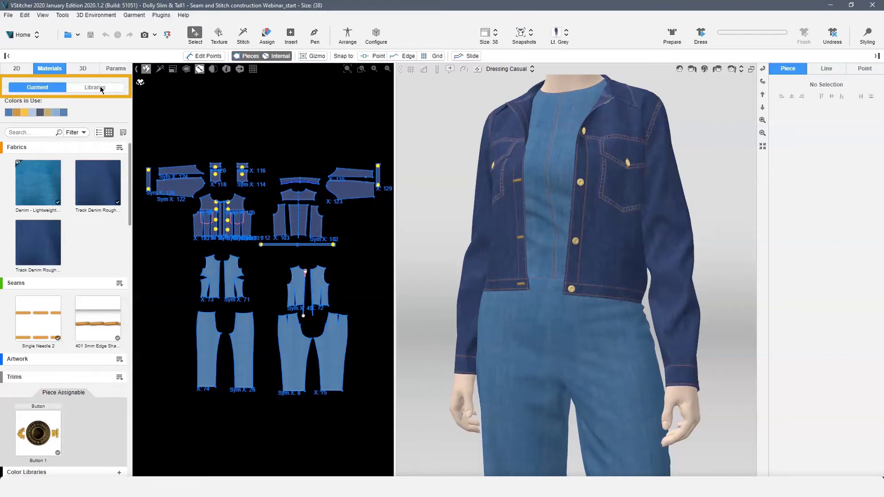
left_click(101, 86)
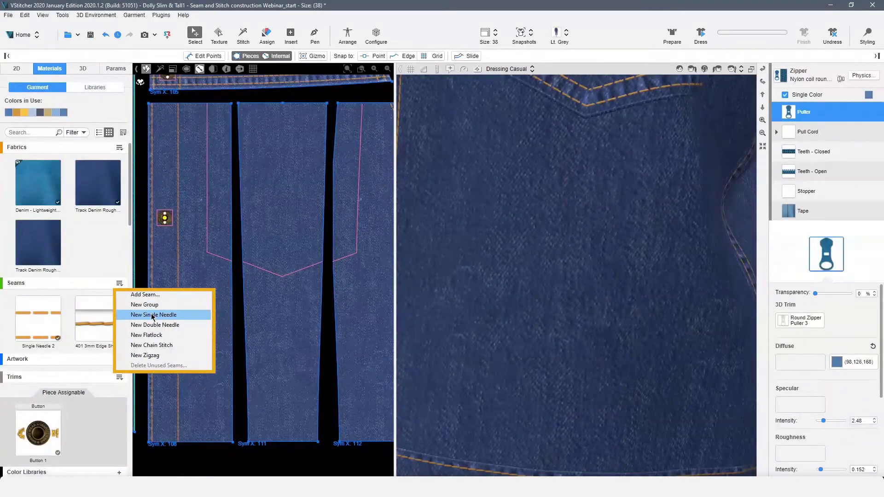
Step: Create a new single needle seam and assign it to the vertical panel seam edges below the jacket pocket
left_click(152, 315)
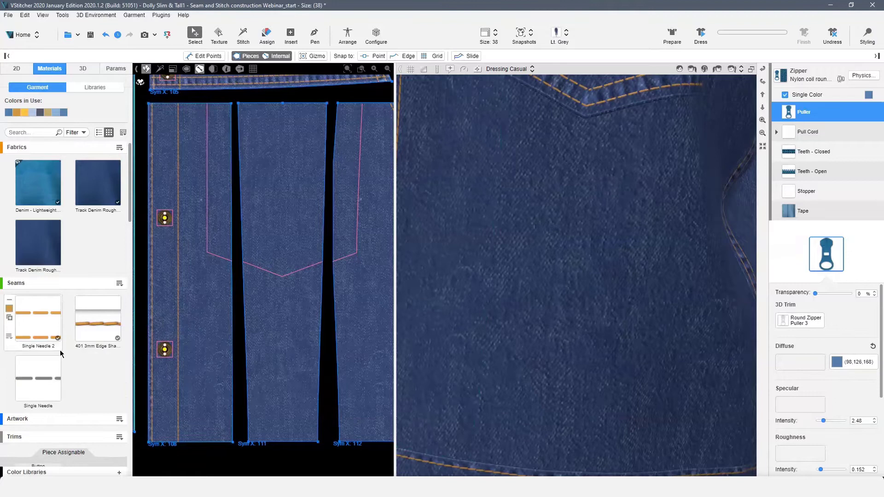
left_click(39, 368)
left_click(267, 33)
left_click(38, 372)
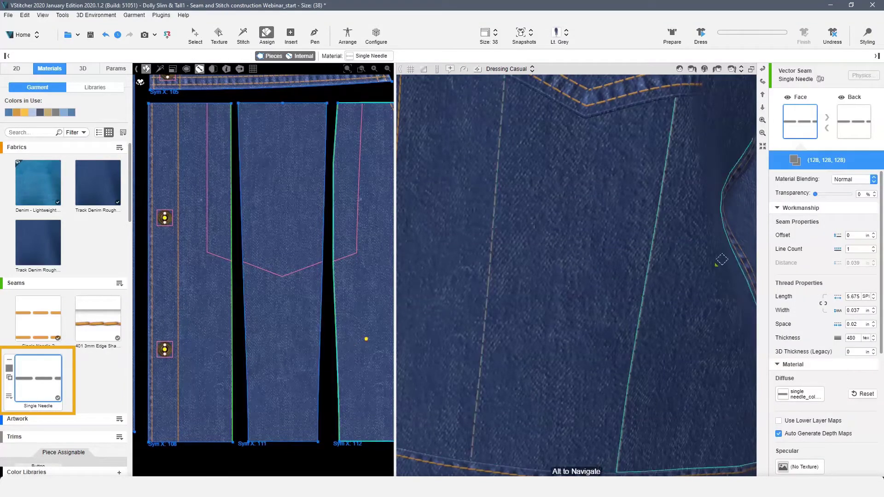
Step: Change the new single needle seam's color to the garment's orange, RGB (196, 153, 73)
left_click(796, 162)
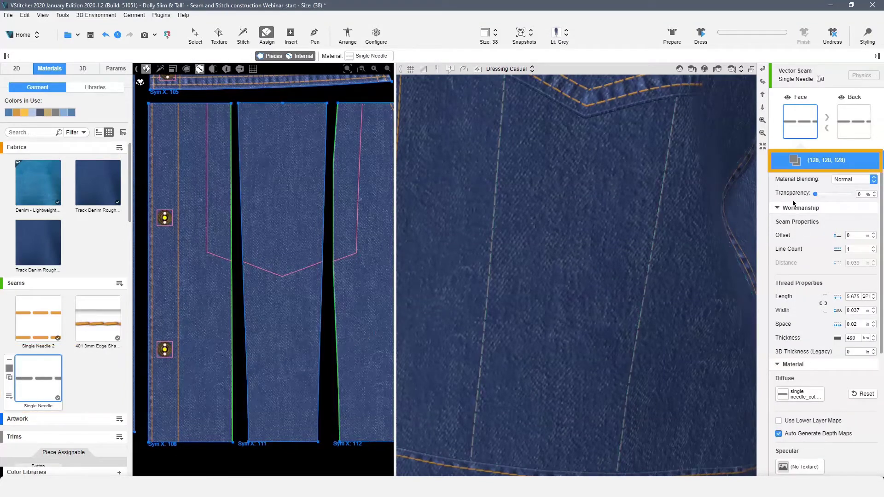
left_click(796, 162)
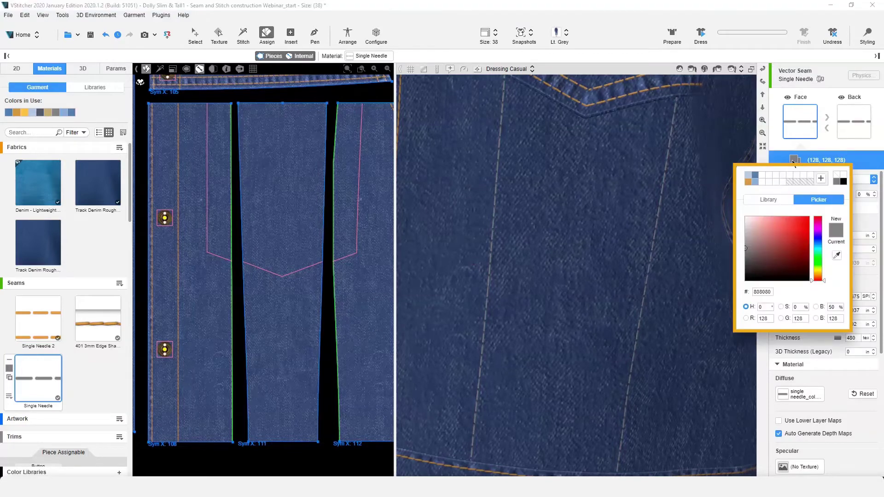
left_click(748, 182)
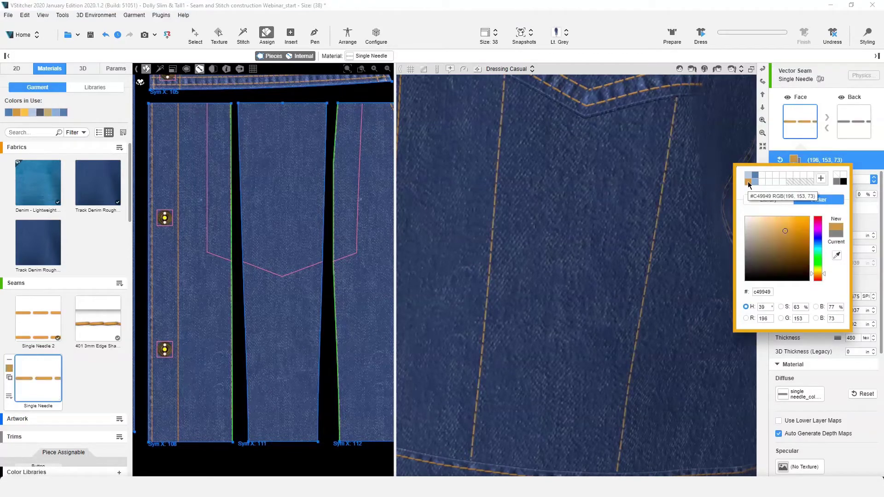
left_click(873, 224)
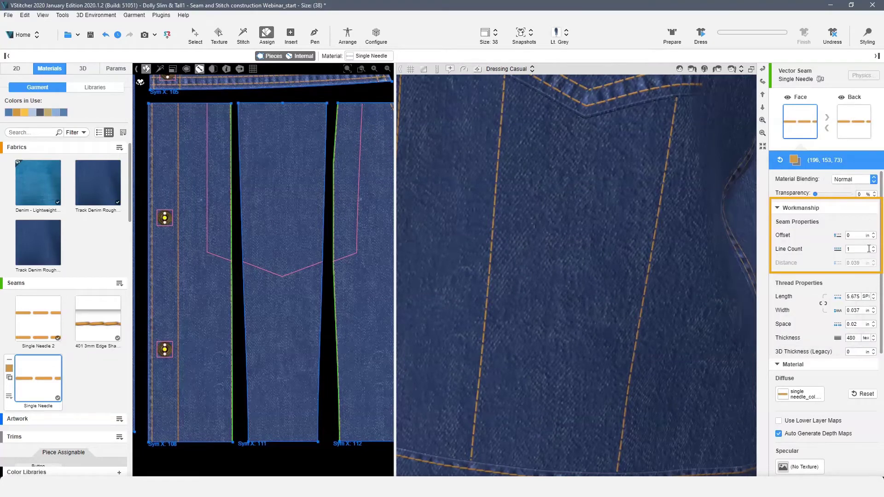
Step: Set the single needle seam's offset to 0.15 in and its line count to 2
left_click(860, 235)
type(".15")
key("Return")
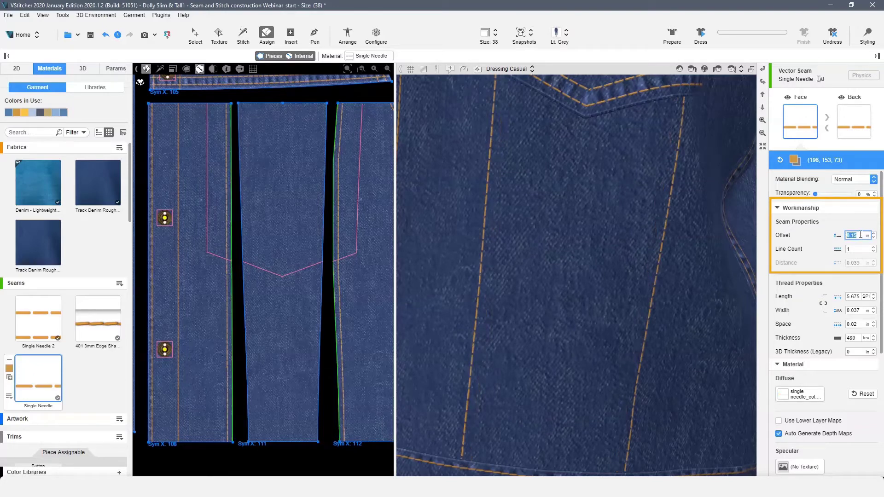
left_click(855, 251)
type("2")
key("Return")
left_click(829, 253)
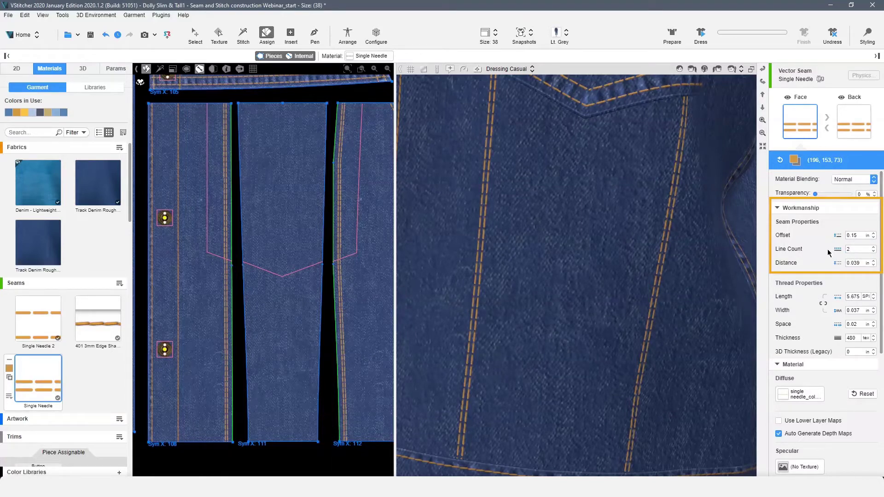
Step: Set the distance between the two stitch lines to 0.2 in
left_click(856, 263)
type("0.2")
key("Return")
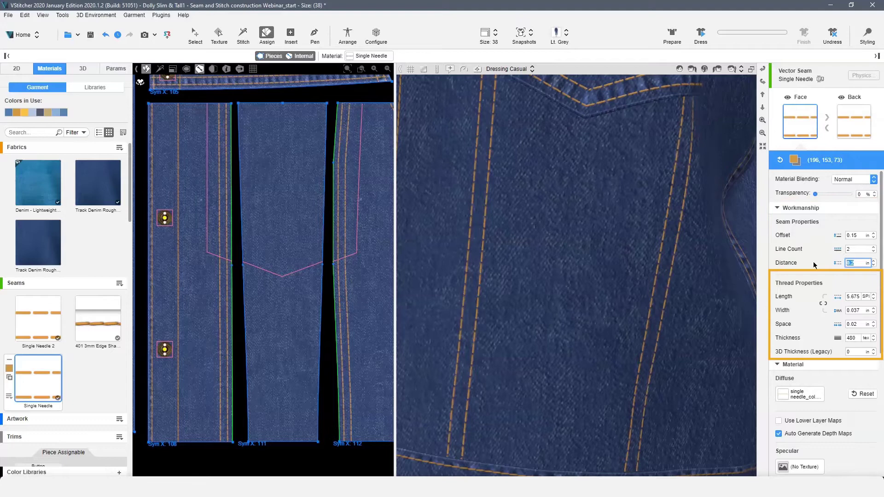
Step: Keep the single needle seam's stitch length in stitches per inch and set it to about 6 SPI
left_click(866, 297)
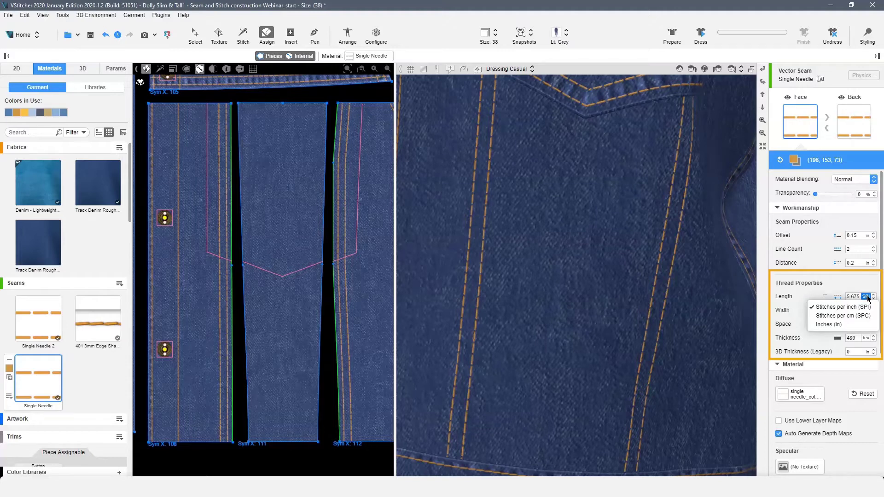
left_click(852, 298)
double_click(851, 298)
type("8")
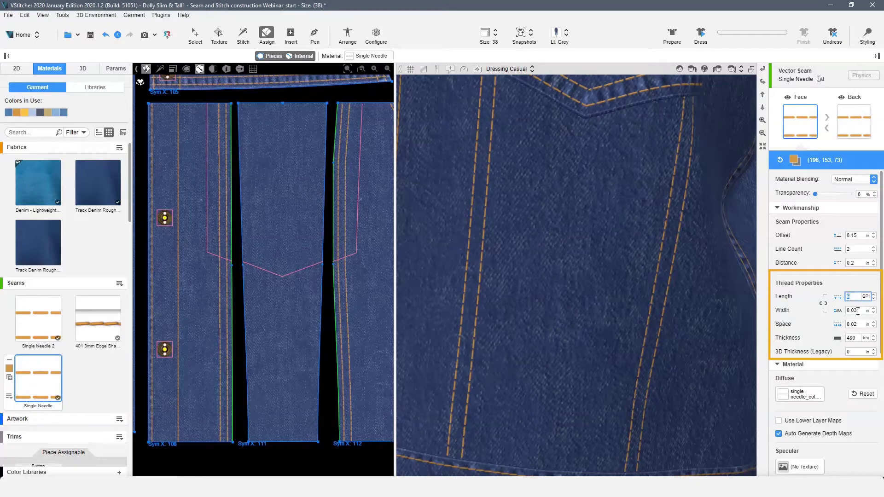
left_click(860, 311)
left_click(859, 325)
Step: Set the single needle seam's thread thickness to 300 tex and return to the selection tool
left_click(866, 338)
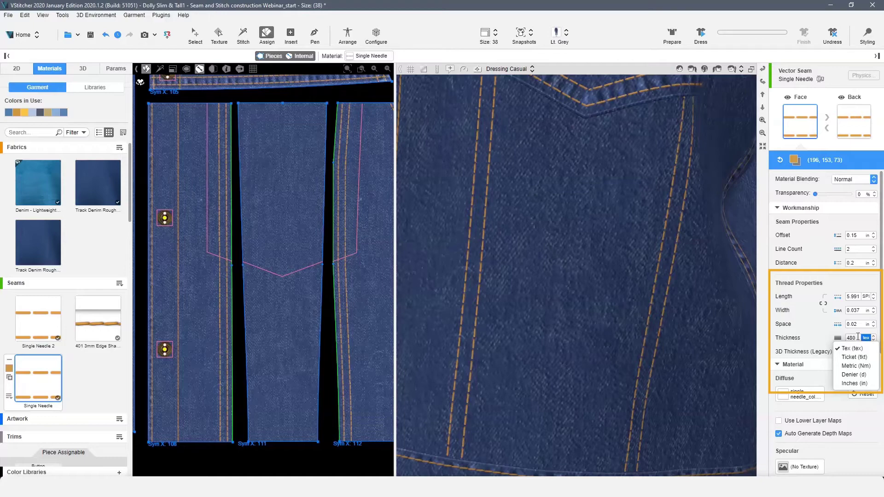
left_click(859, 339)
type("300")
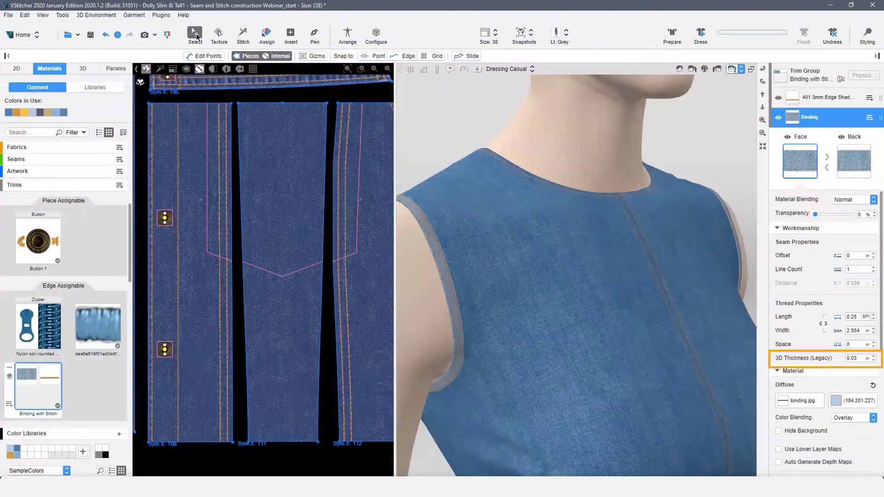
left_click(195, 34)
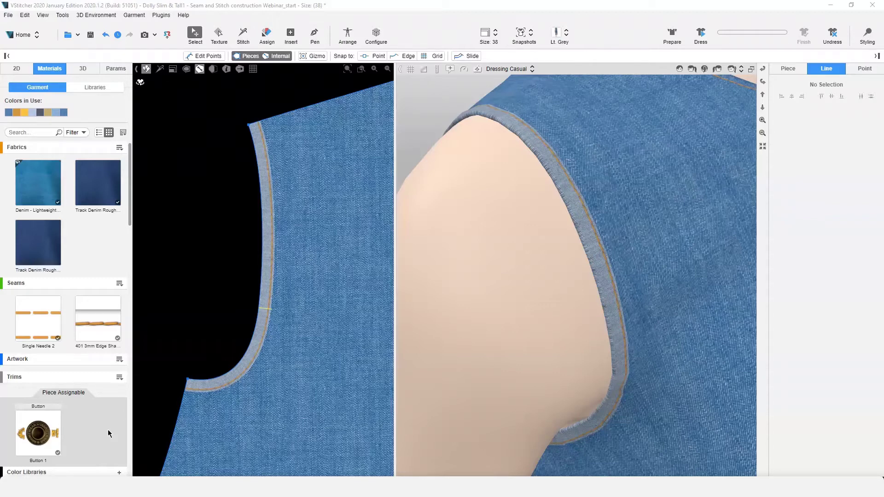
Step: Open the lightweight denim fabric's diffuse texture for editing in Photoshop
mouse_move(51, 212)
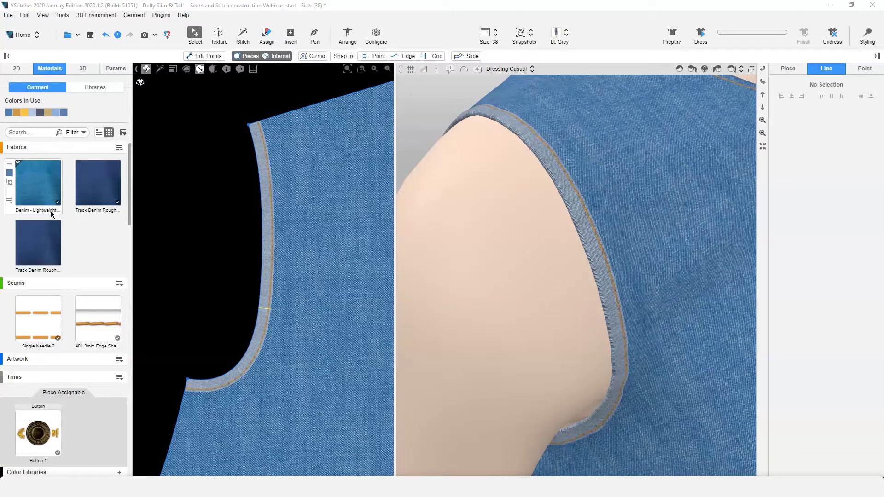
left_click(43, 186)
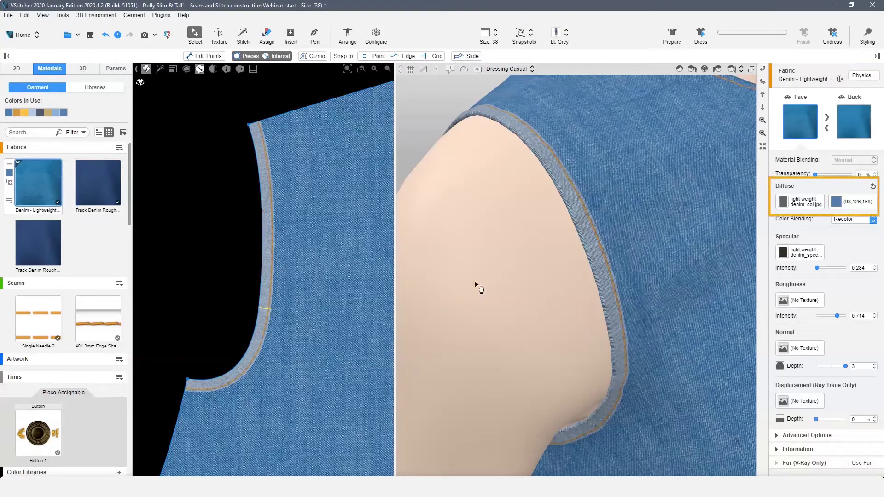
left_click(803, 205)
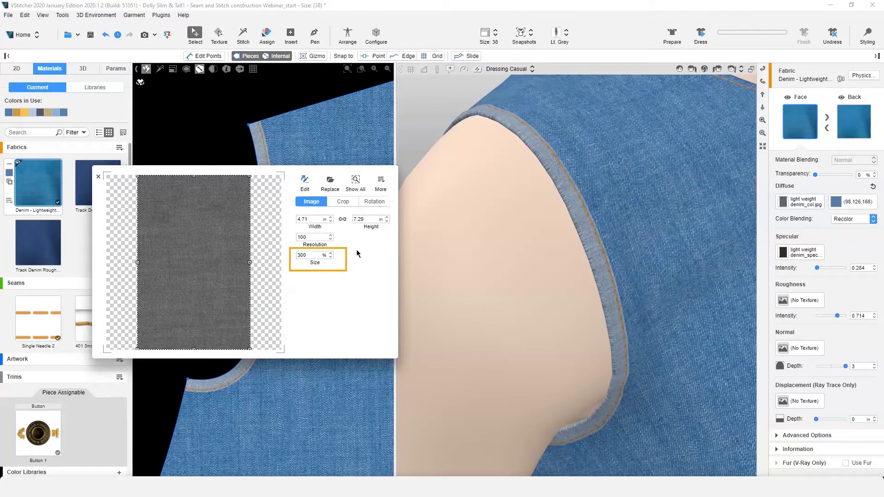
left_click(308, 182)
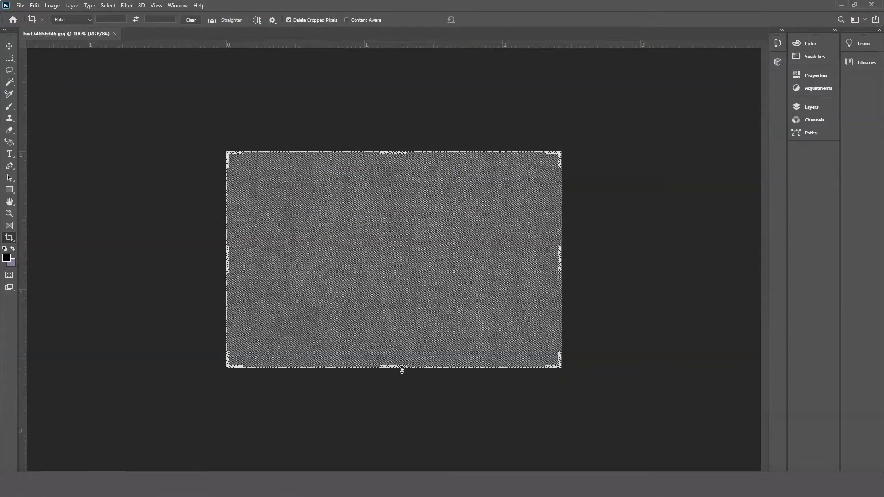
Step: Crop the denim texture to a full-width horizontal strip about a quarter of its height and save it as binding image.jpg
left_click_drag(402, 370, 387, 290)
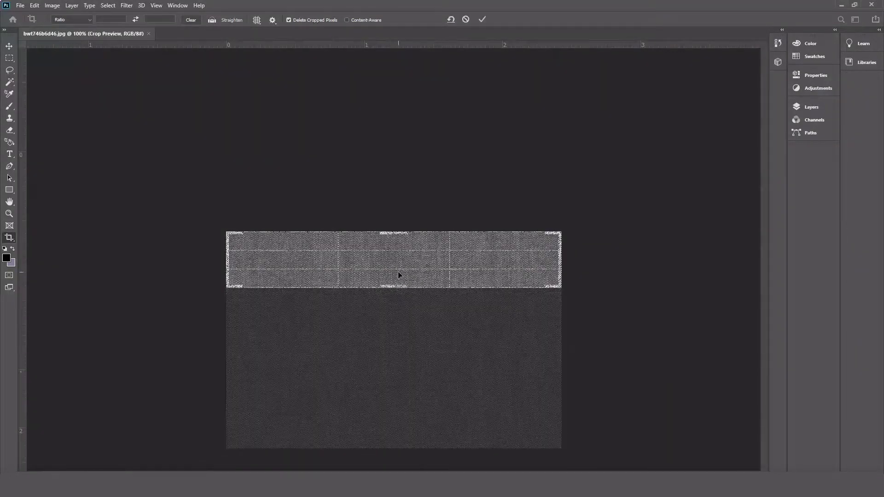
left_click(484, 20)
left_click(21, 5)
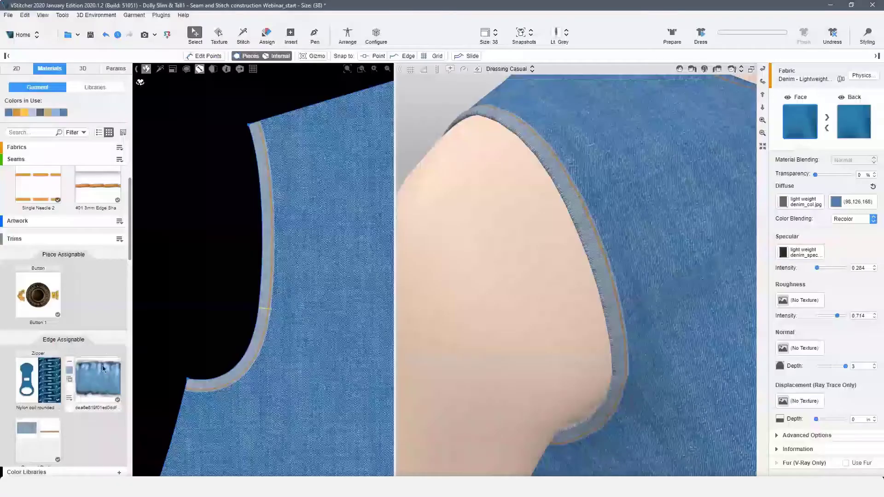
Step: Back in VStitcher, add the binding image to the garment as an edge assignable trim
scroll(103, 364, "down", 3)
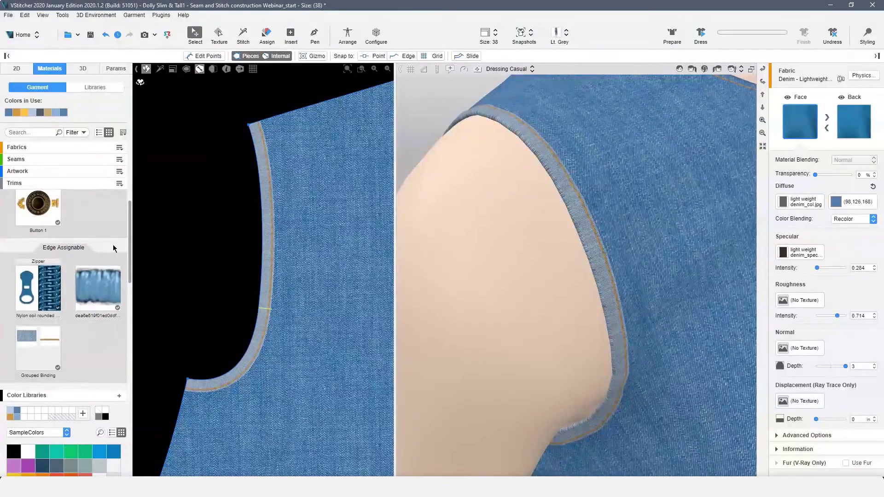
scroll(117, 239, "up", 1)
left_click(119, 193)
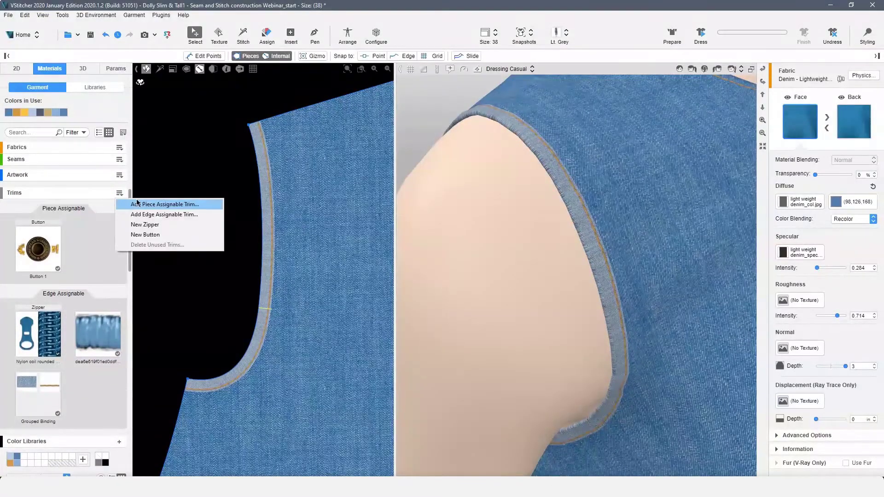
left_click(157, 214)
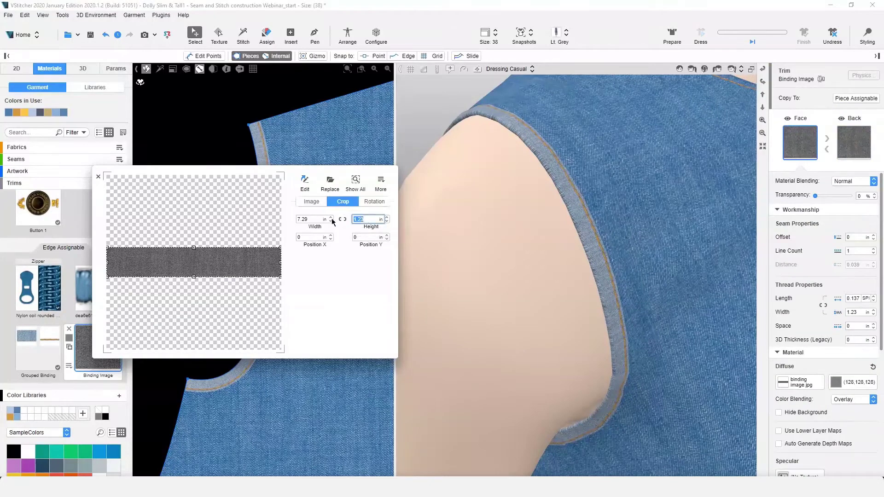
Step: Crop the binding image trim to a height of 0.25 in and assign it to the armhole edge
type(".25")
key("Return")
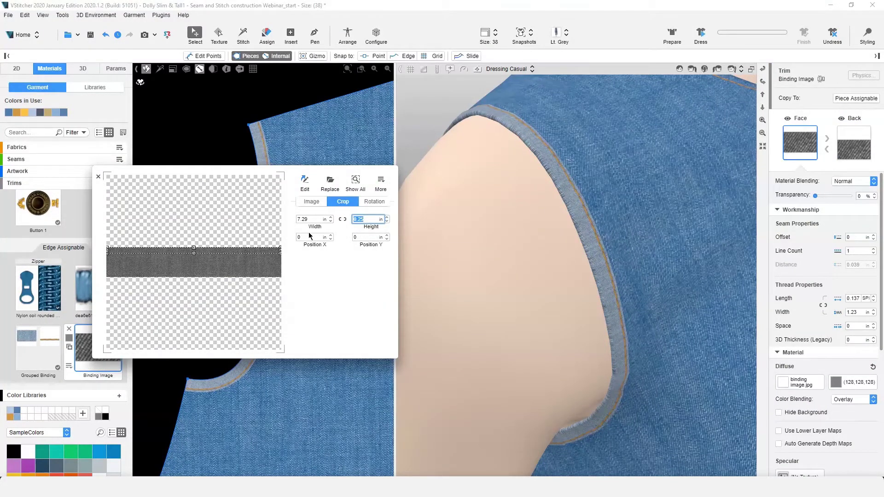
left_click(266, 34)
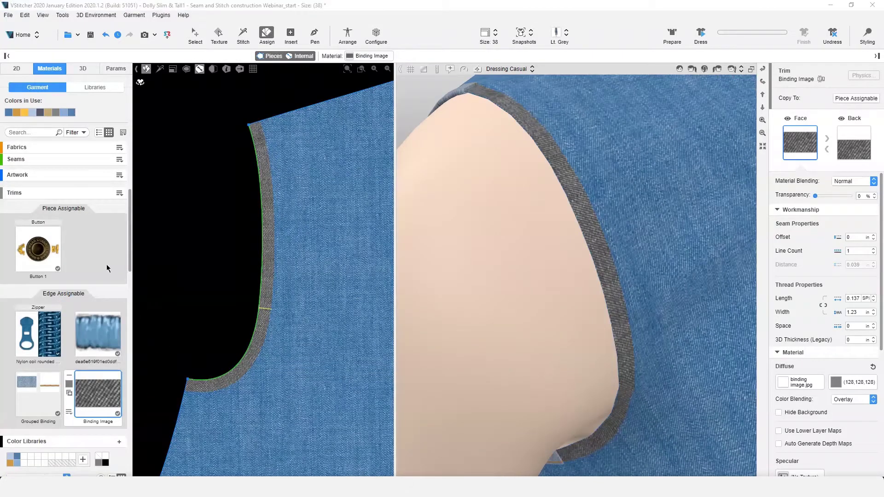
Step: Add the 401 3mm edge seam to the edge assignable trims and group it with the binding image
scroll(107, 269, "up", 1)
left_click_drag(94, 186, 107, 405)
left_click_drag(97, 339, 39, 416)
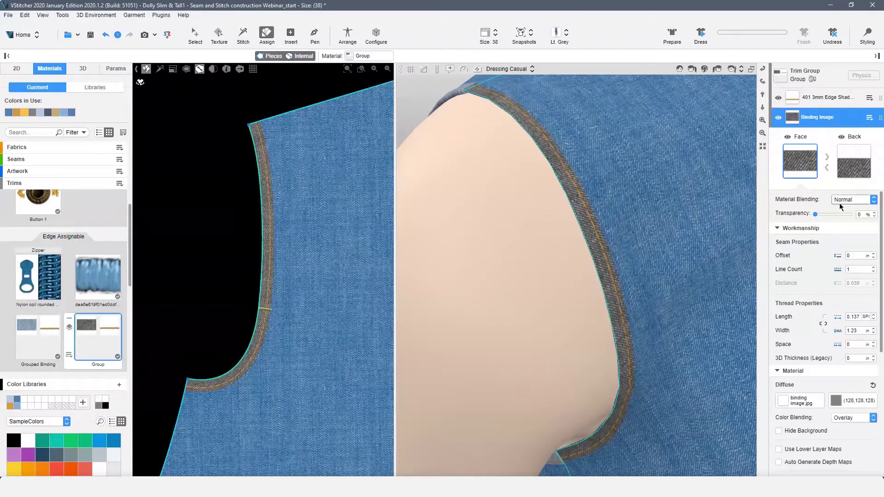
Step: Recolor the grouped binding image to RGB (184, 201, 227) and increase its legacy 3D thickness
left_click(848, 403)
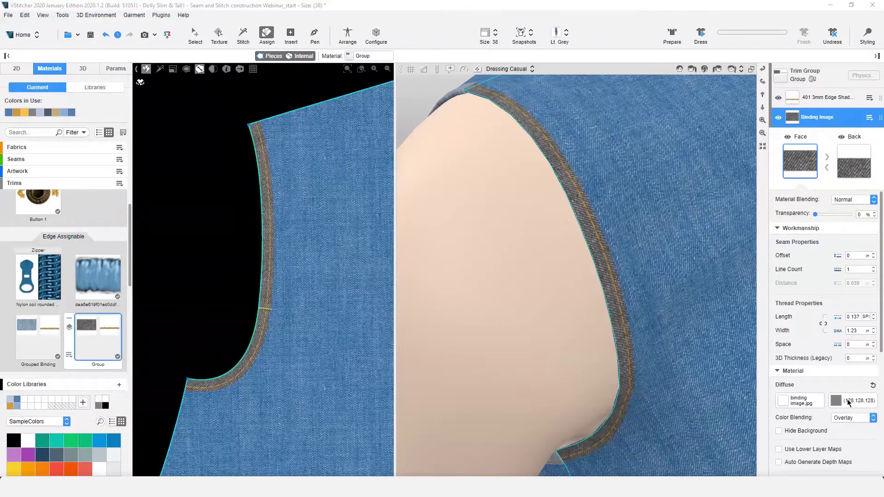
left_click(632, 372)
left_click(857, 358)
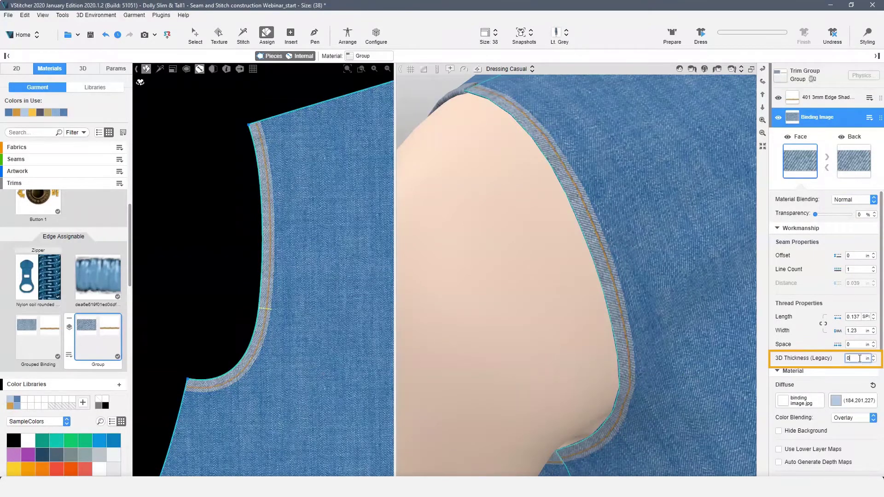
type("3")
key("Return")
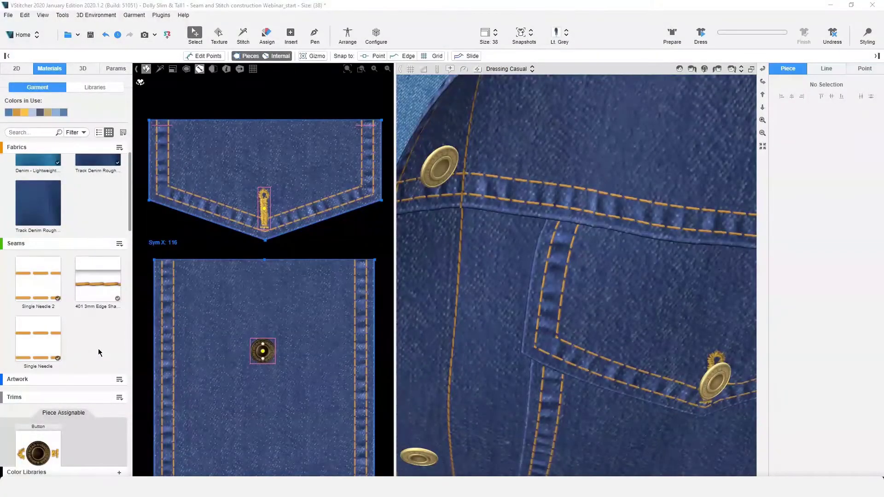
Step: Create a new zigzag seam and assign it to the short internal lines at the pocket flap's upper corners
left_click(121, 243)
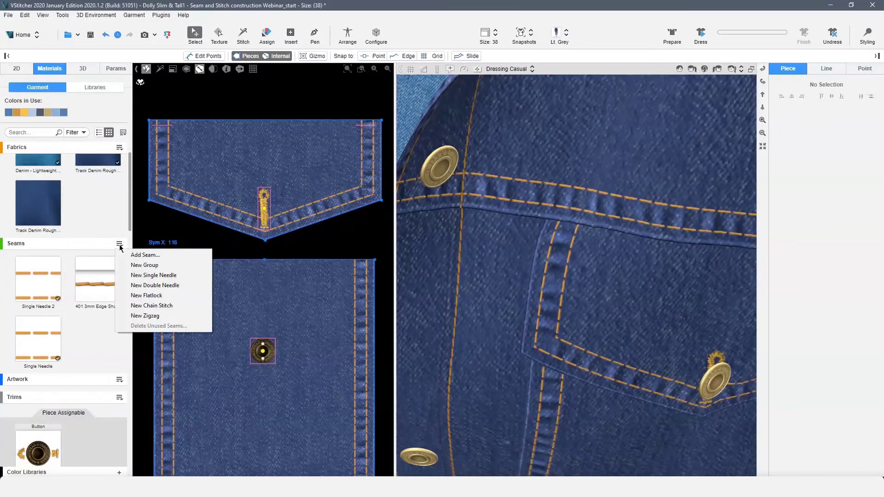
left_click(154, 316)
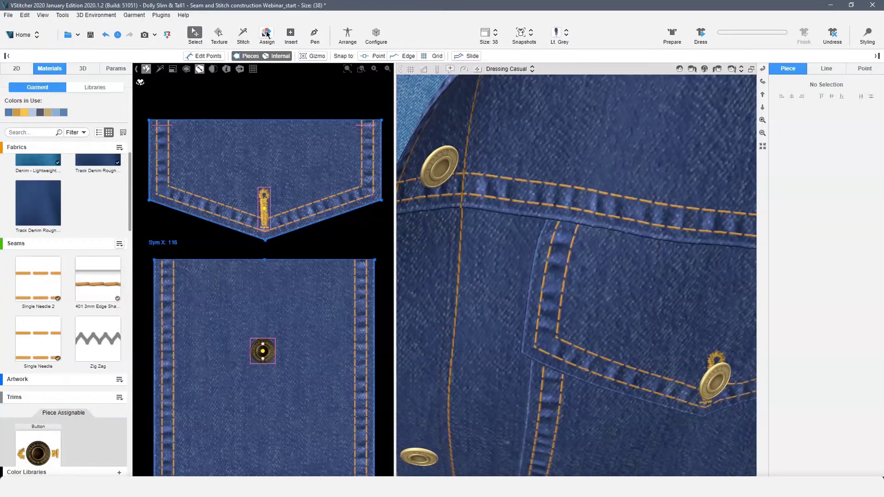
left_click(267, 34)
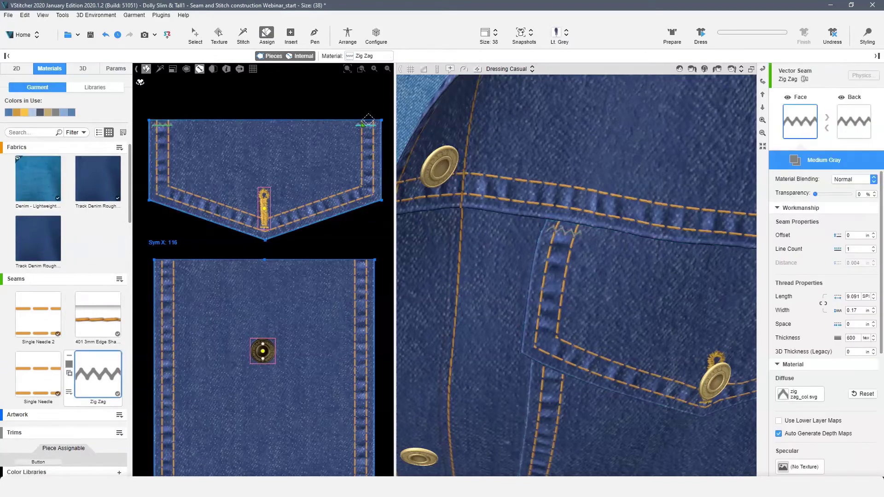
Step: Recolor the zigzag seam on the pocket flap's upper corners to RGB (196, 153, 73)
left_click(368, 121)
left_click(795, 160)
left_click(785, 225)
left_click(869, 224)
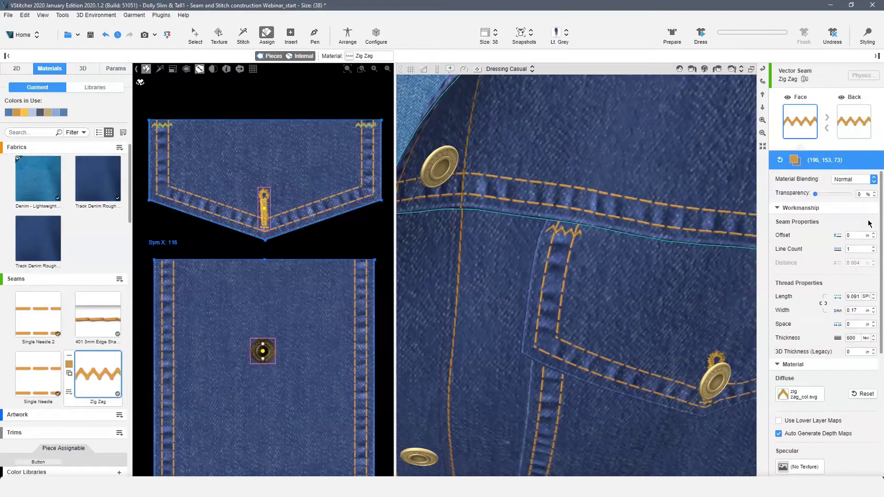
Step: Set the zigzag seam's thread length to 30 SPI, width to 0.2 in and thickness to 1500 tex
double_click(857, 296)
type("30")
key("Return")
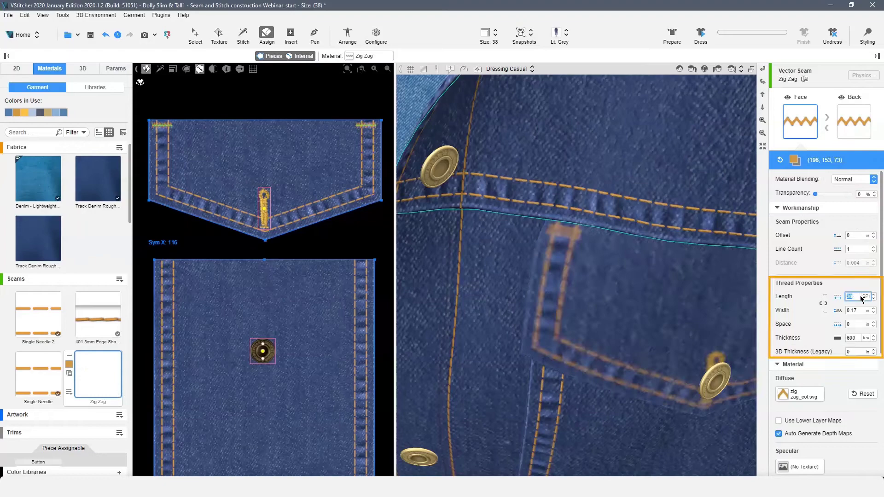
key("Tab")
type("0.2")
key("Tab")
key("Tab")
type("1500")
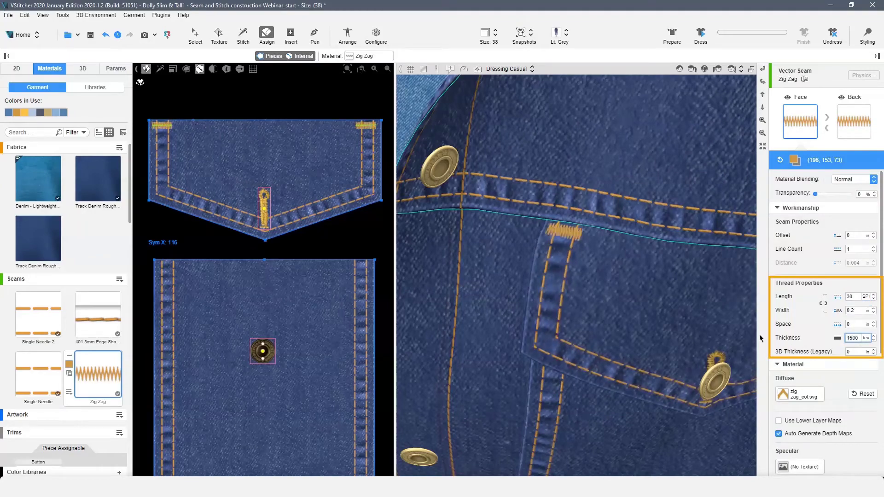
key("Return")
scroll(873, 409, "down", 3)
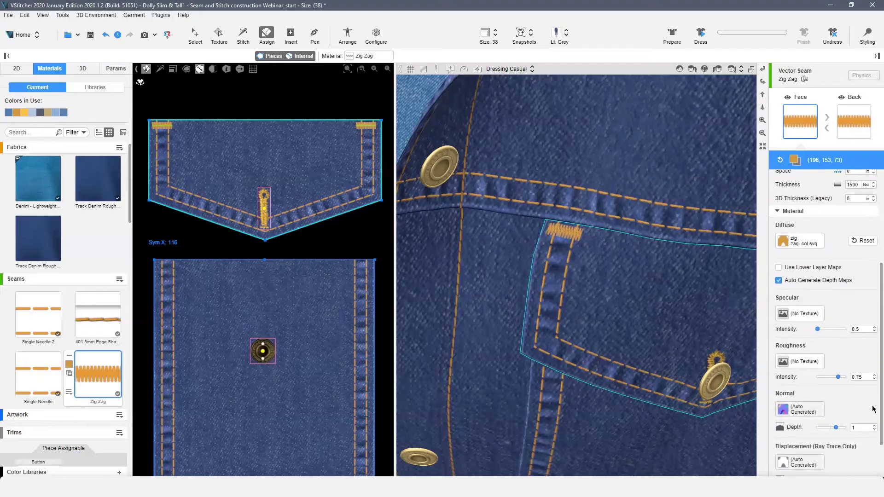
scroll(875, 371, "down", 3)
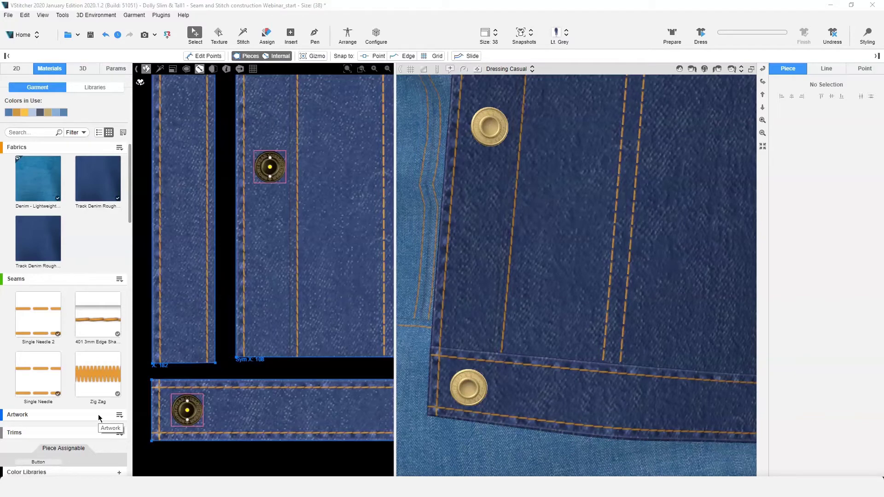
Step: Open the diffuse texture image of the 401 3mm edge seam for editing
left_click(93, 305)
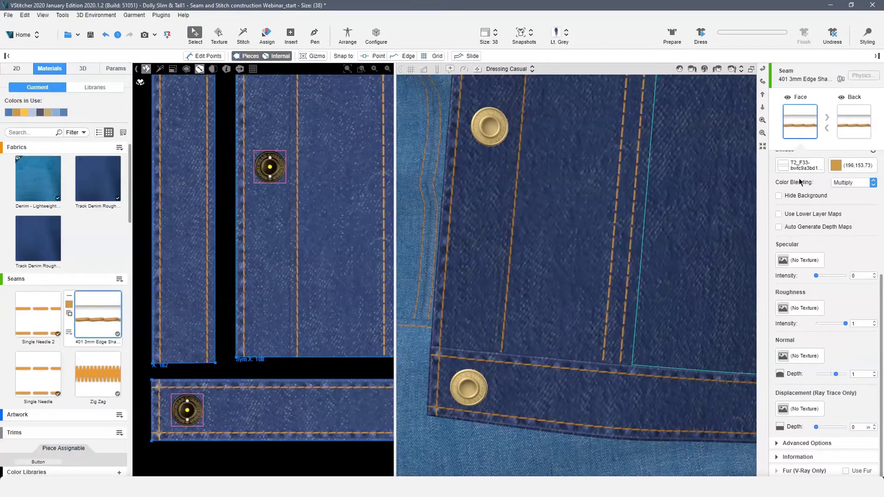
scroll(812, 274, "up", 5)
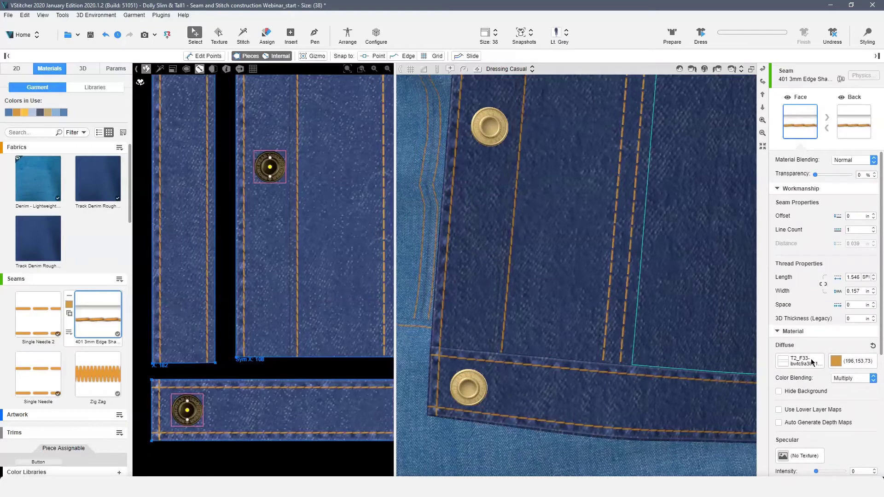
left_click(811, 360)
Step: Crop the seam texture in Photoshop to a single stitch, save it, and accept the changed image in VStitcher
left_click_drag(571, 89, 570, 158)
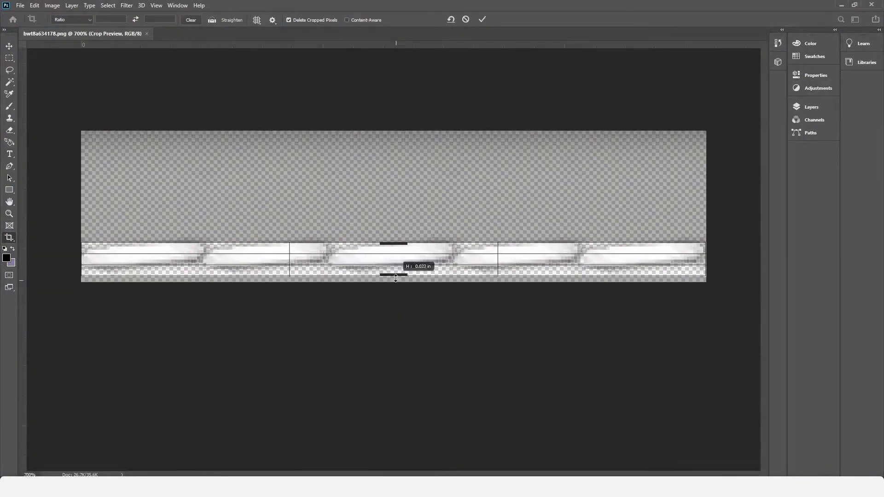
left_click_drag(393, 280, 396, 272)
left_click_drag(81, 260, 198, 260)
left_click_drag(587, 260, 472, 260)
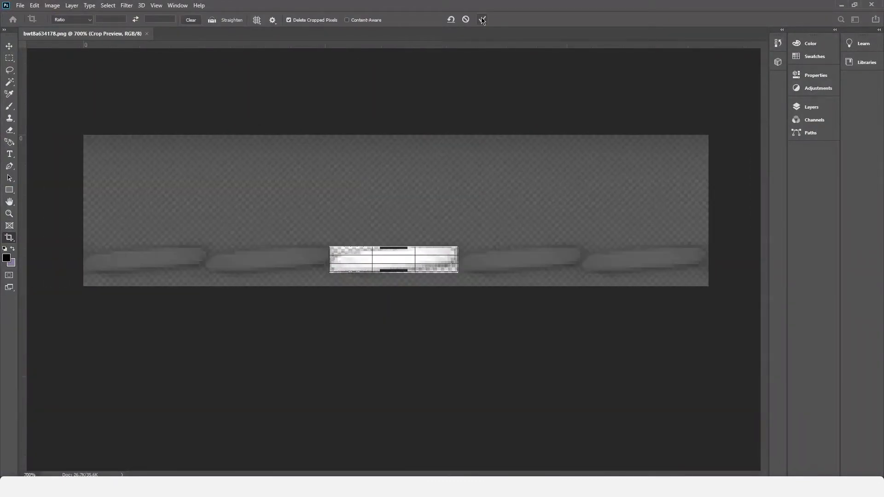
key("Return")
left_click(20, 5)
left_click(115, 108)
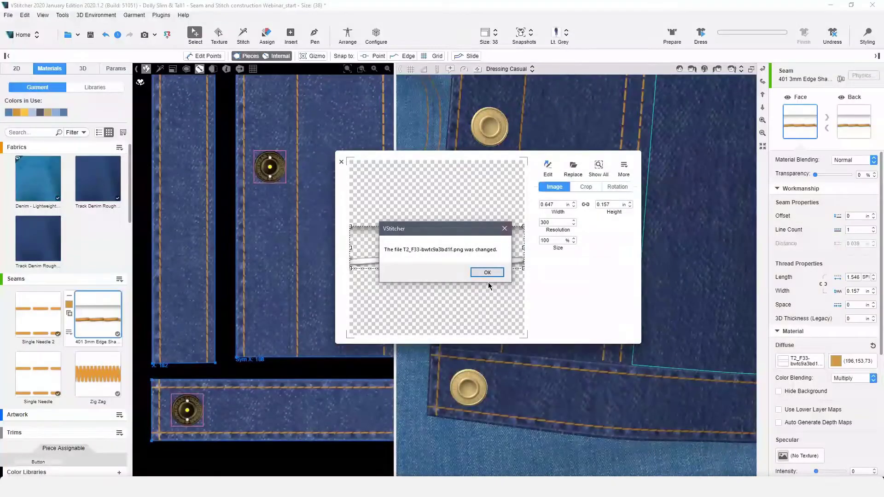
left_click(486, 273)
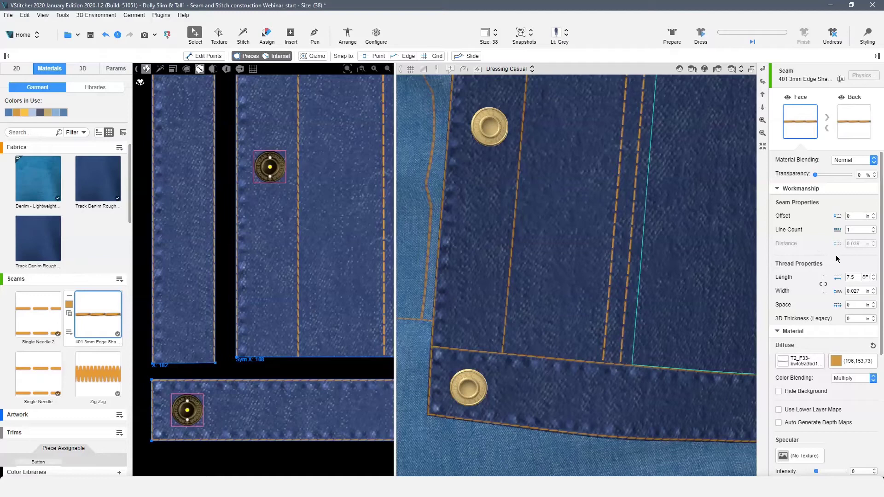
Step: Set the 401 edge seam's offset to 0.1 in and thread space to 0.02 in, and turn on automatic depth map generation
left_click(856, 216)
type(".1")
key("Tab")
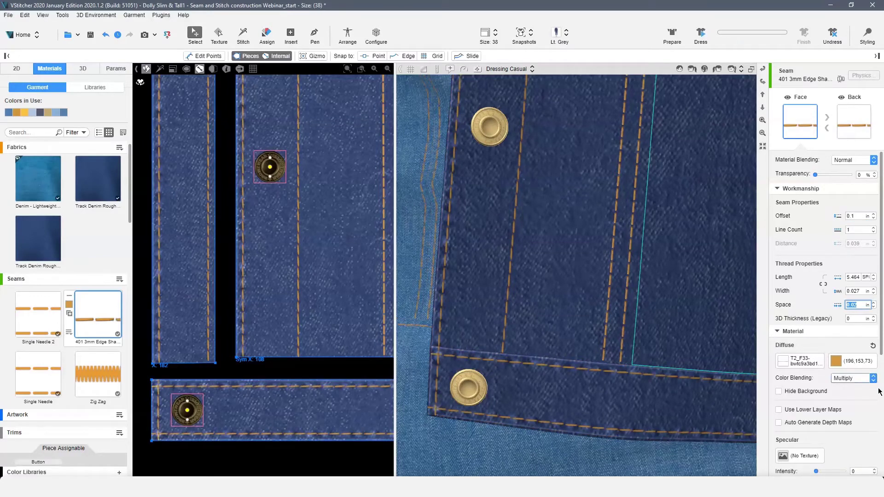
left_click(778, 422)
scroll(870, 395, "down", 5)
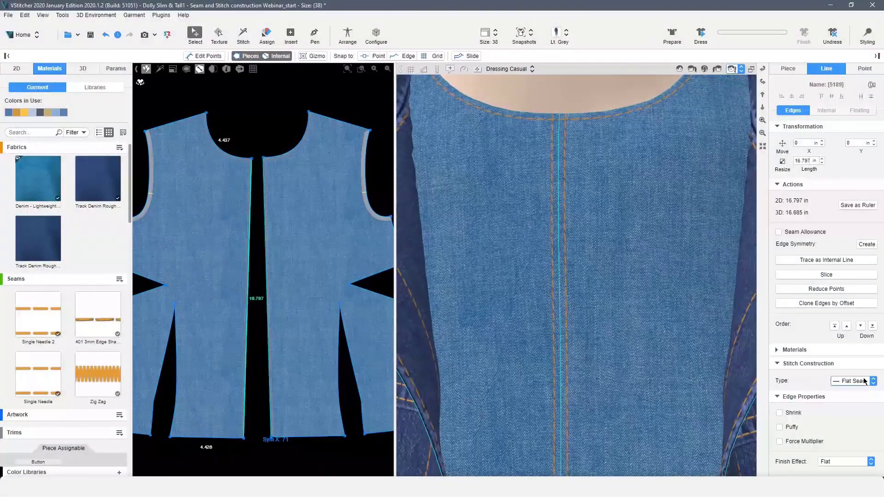
Step: Change the stitch construction of the light denim bodice's center seam to Open Seam
left_click(871, 381)
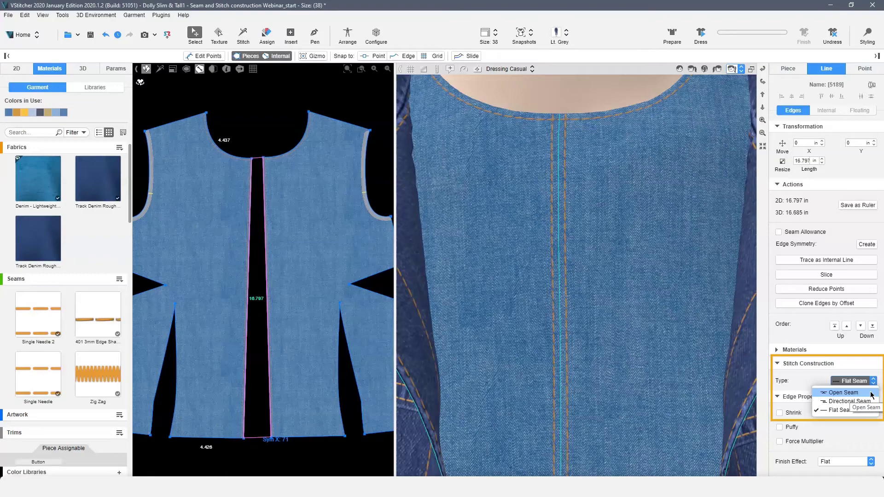
left_click(871, 393)
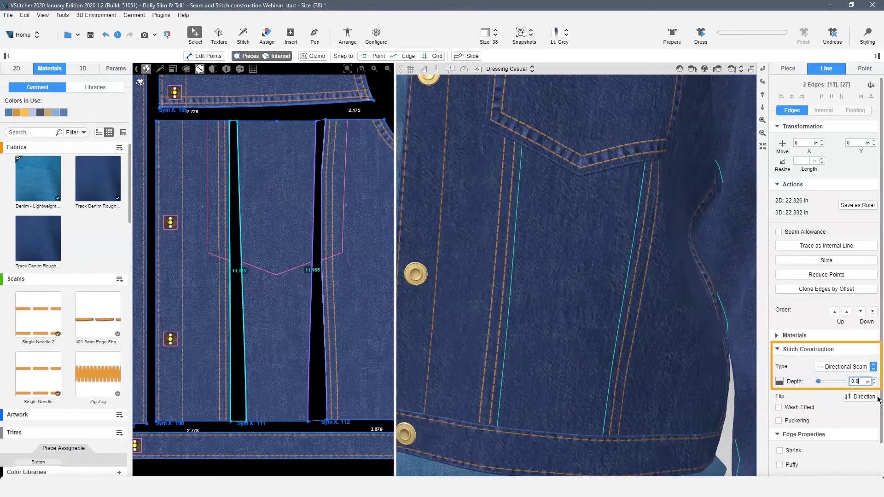
Step: Set a 0.08 in depth on the jacket front panel's two vertical directional seams and enable Wash Effect and Puckering
key("Return")
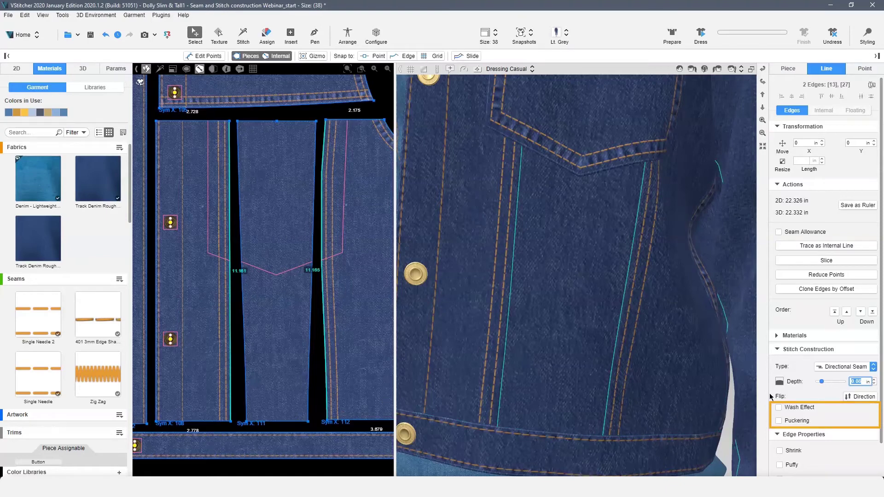
left_click(779, 408)
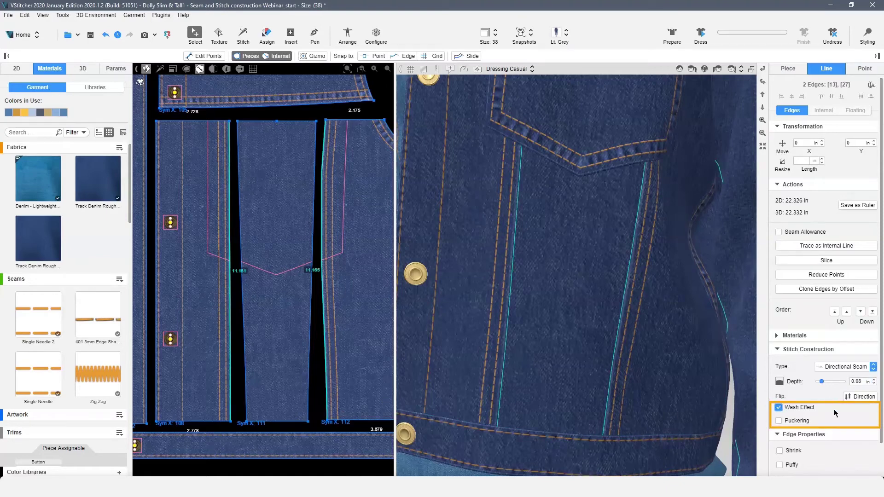
left_click(778, 421)
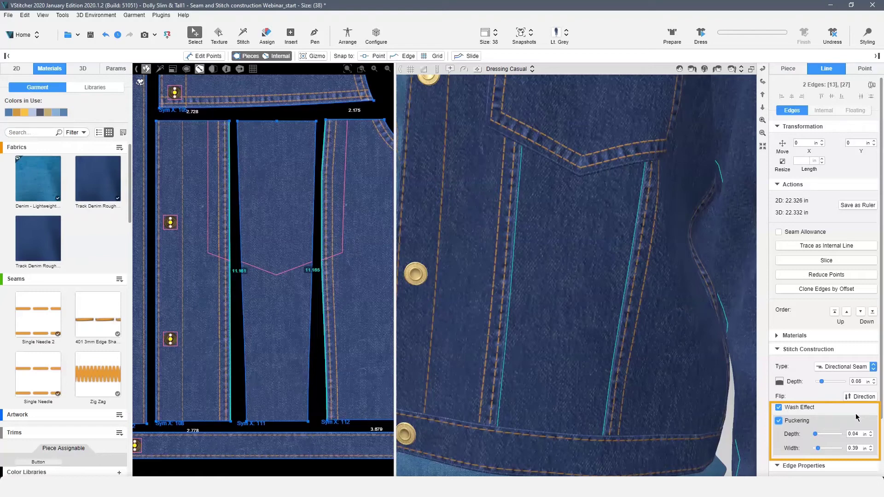
Step: Set the puckering width of the two vertical panel seams to 0.6 in and clear the selection
double_click(858, 448)
key("BackSpace")
type("0.6")
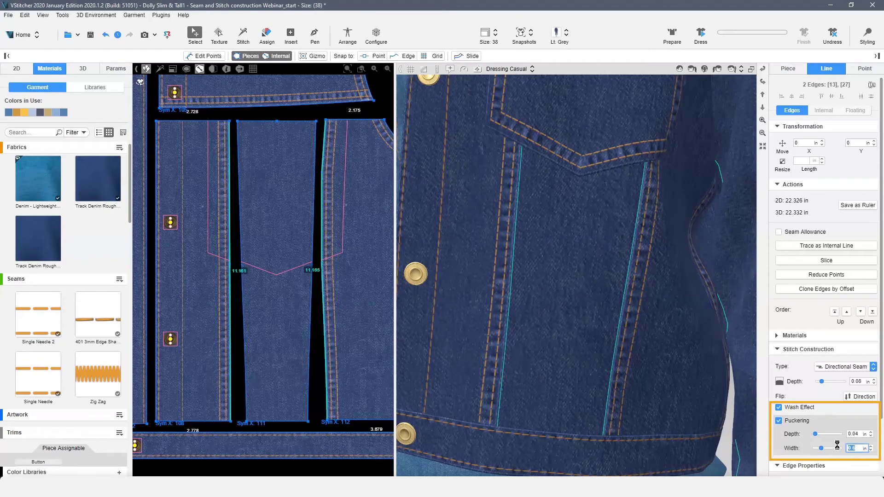
key("Return")
left_click(235, 398)
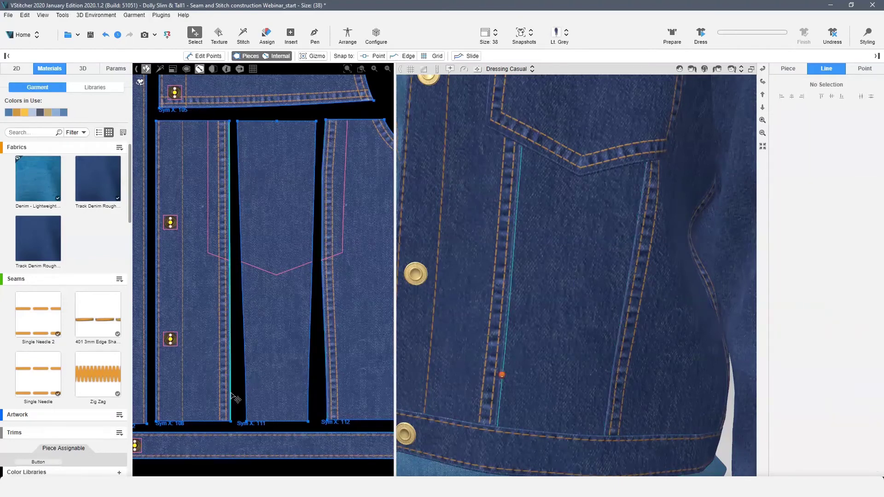
Step: Flip the direction of the front panel's two vertical seams and flip it back
left_click(240, 266)
left_click(312, 267, "shift")
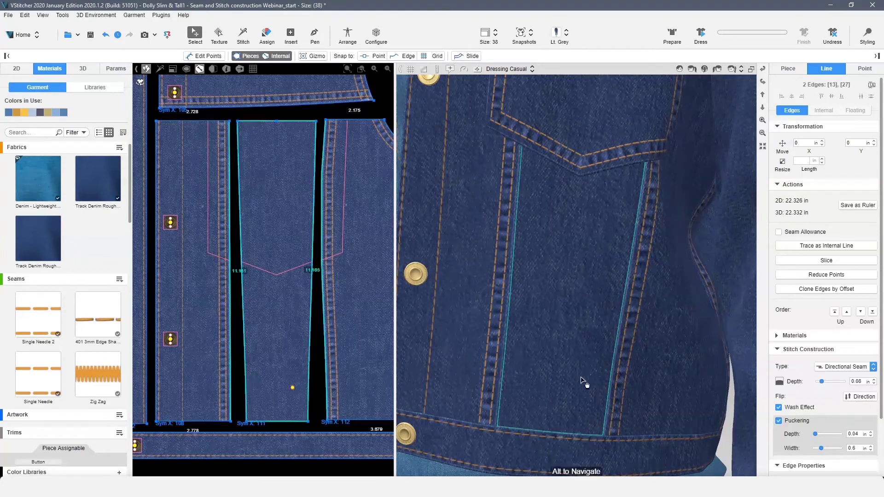
left_click(869, 397)
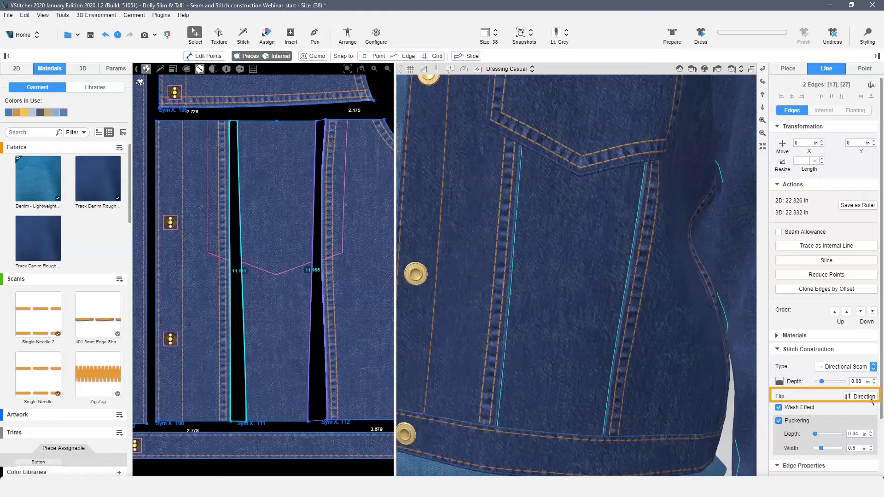
left_click(864, 396)
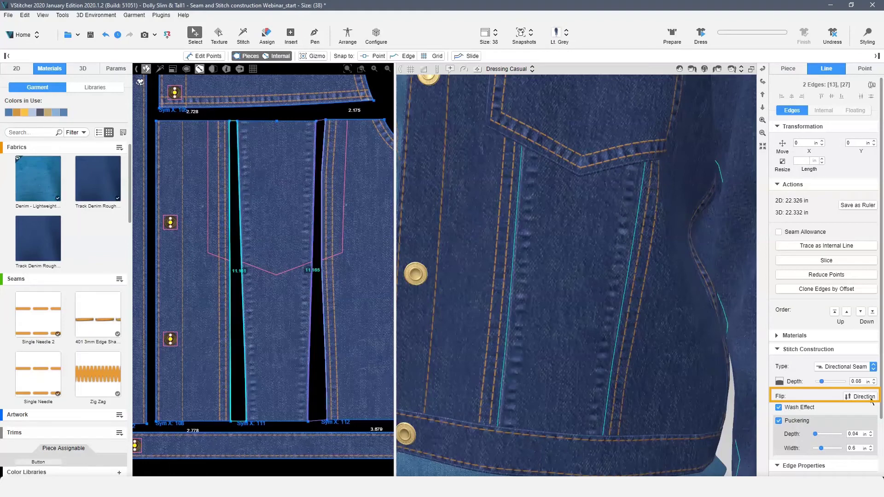
left_click(863, 396)
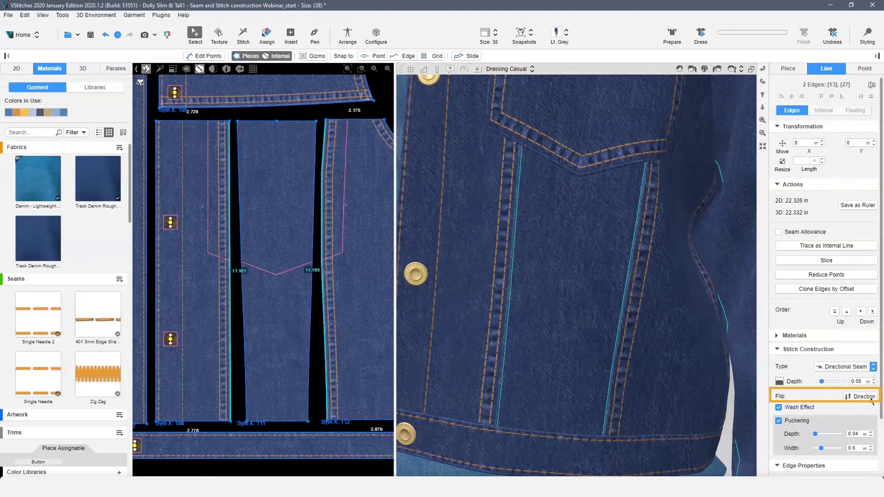
Step: Check the stitch construction types of the internal line beside the button placket and the front yoke's lower edge
left_click(853, 385)
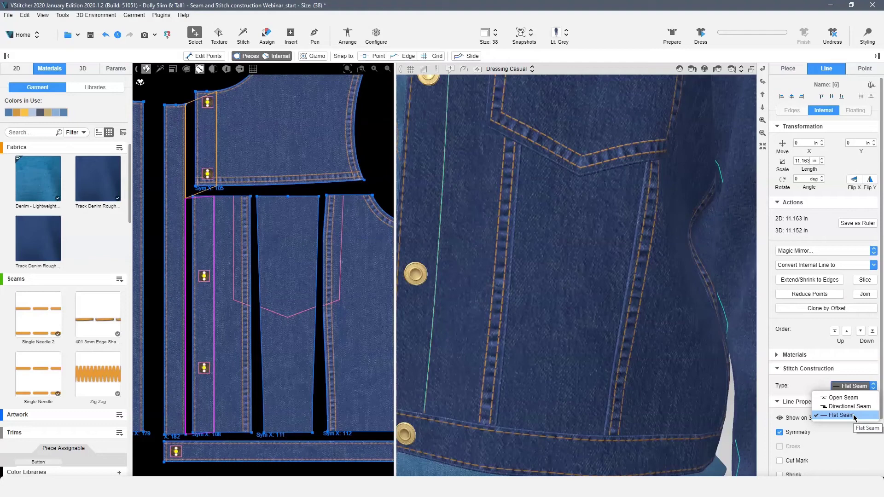
left_click(854, 417)
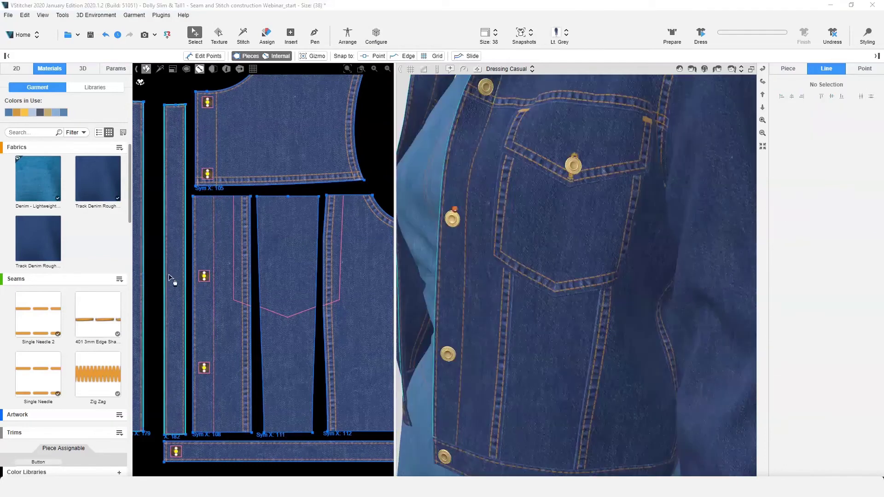
left_click(320, 189)
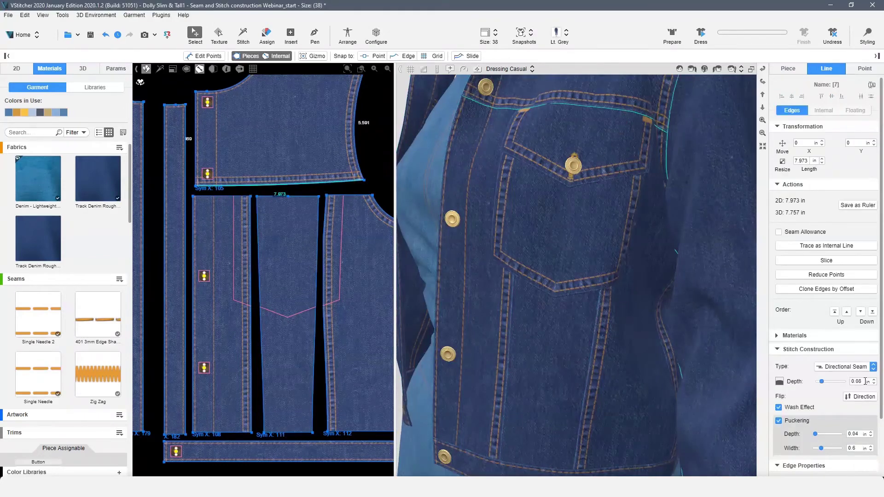
left_click(867, 367)
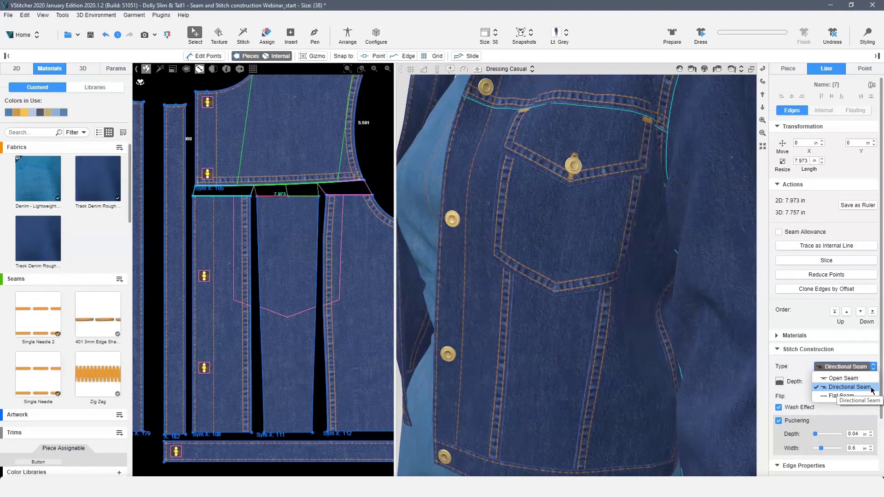
Step: Clear the edge selection and examine the vertical panel seams in the V-Ray ray trace rendering
left_click(376, 472)
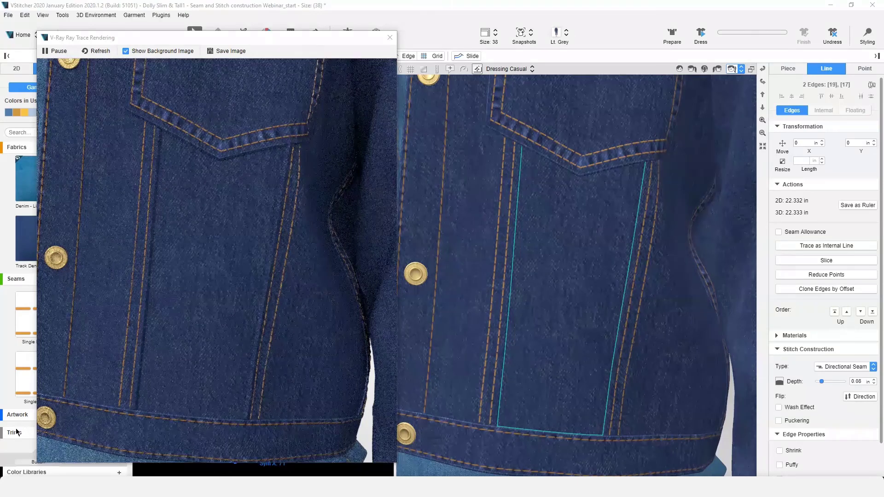
left_click(189, 473)
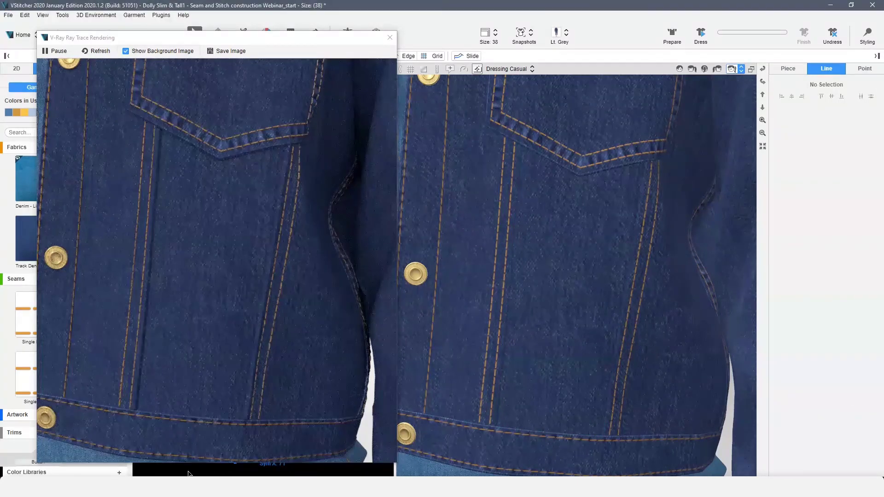